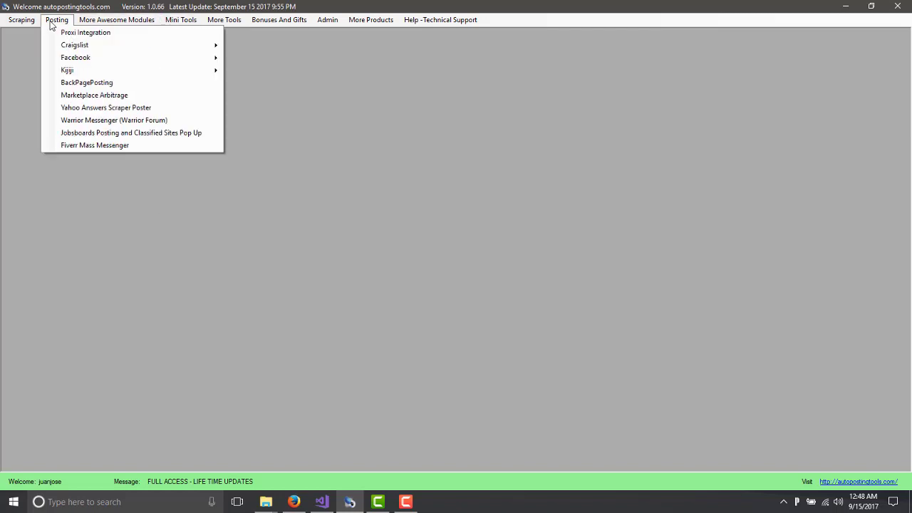
Bring up the AutoPostingTools desktop application with full lifetime access.
mouse_move(83, 60)
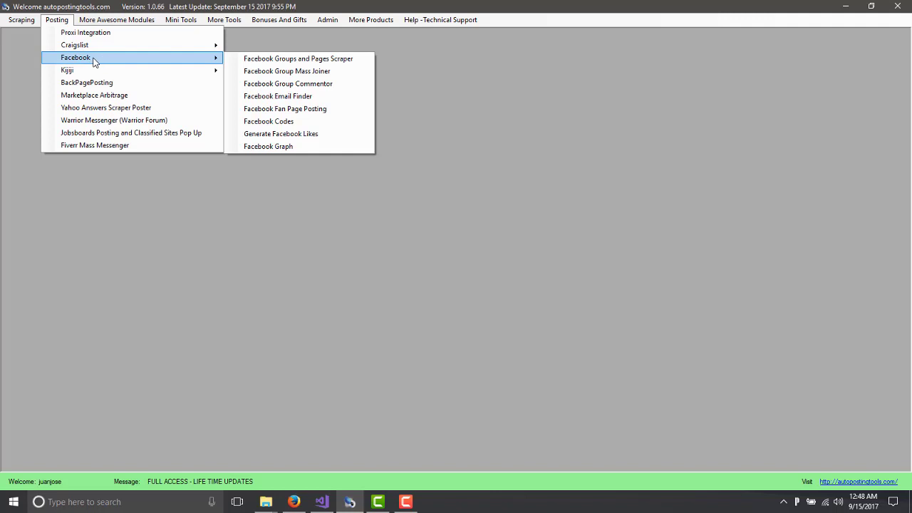
Open the Facebook Email Finder, load Facebook.com and show the My Groups page.
left_click(287, 101)
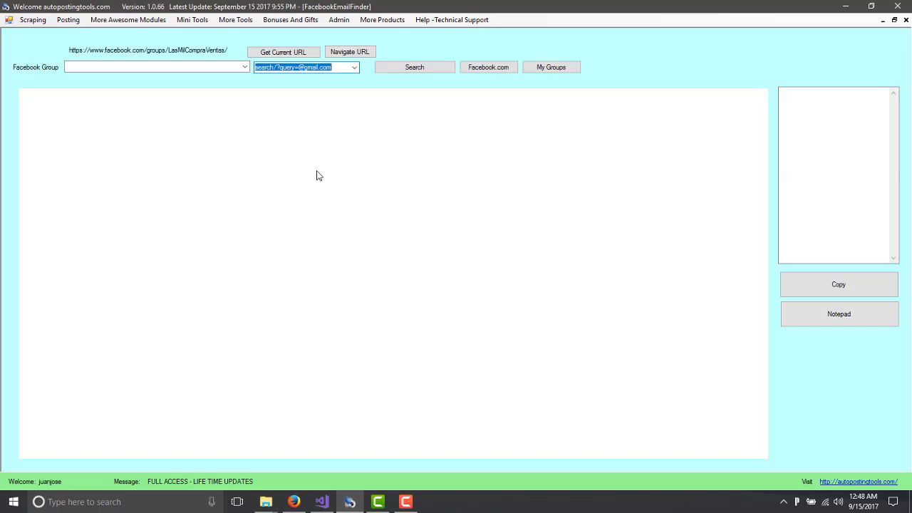
left_click(483, 67)
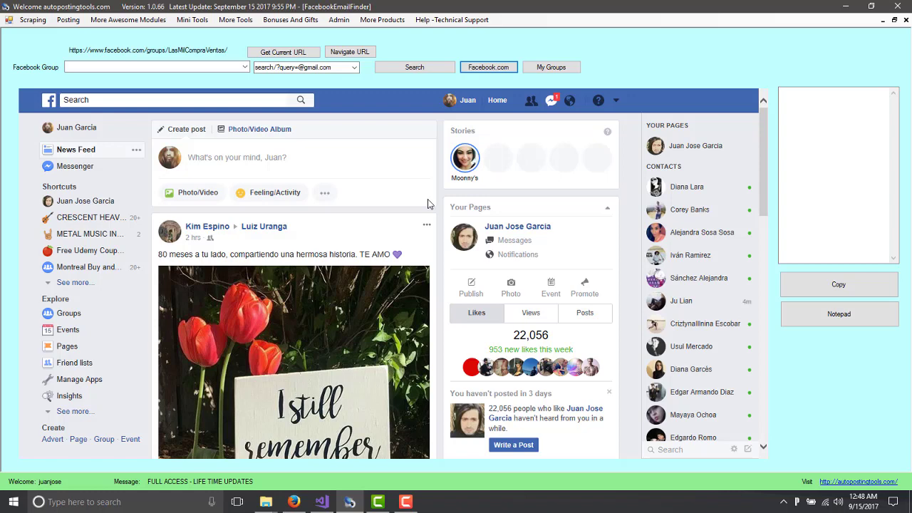
left_click(546, 67)
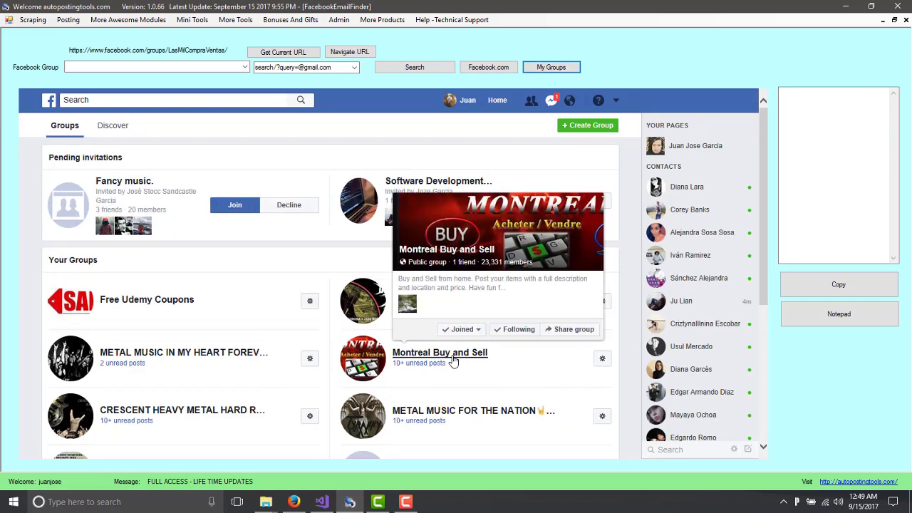
left_click(453, 362)
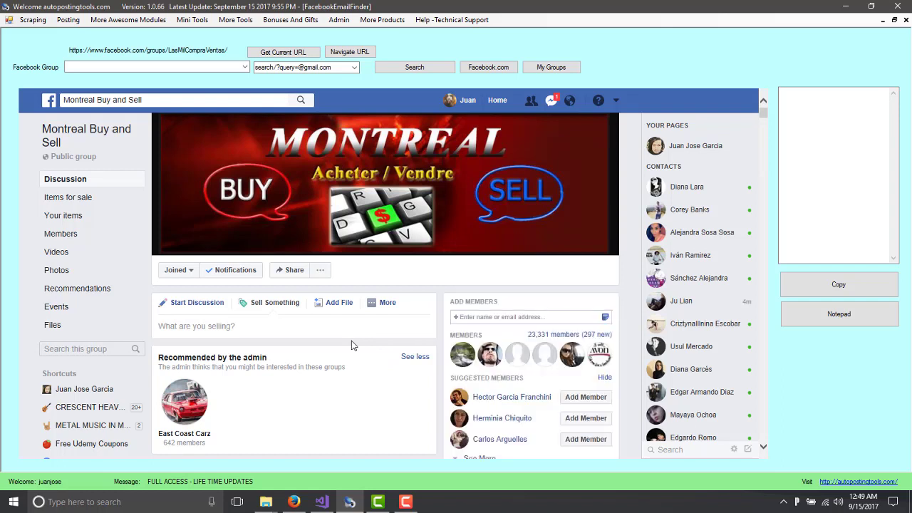
left_click(299, 57)
left_click(225, 68)
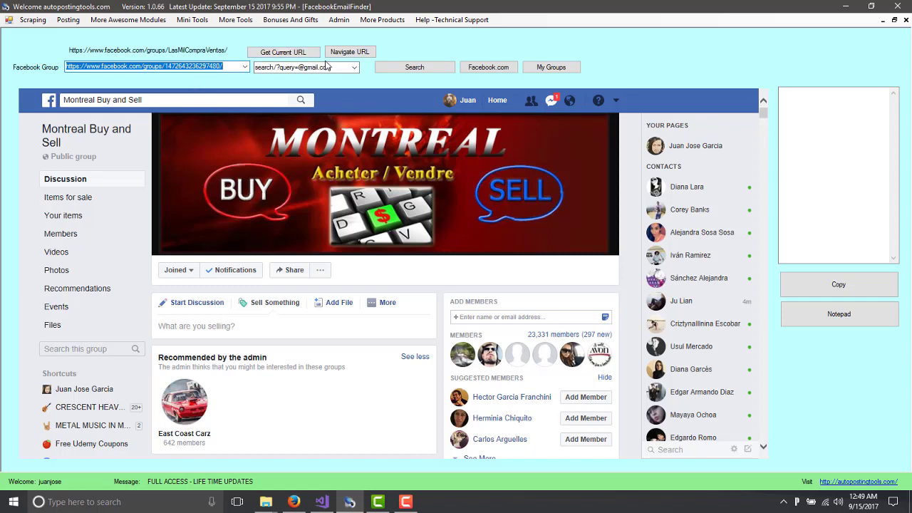
left_click(354, 68)
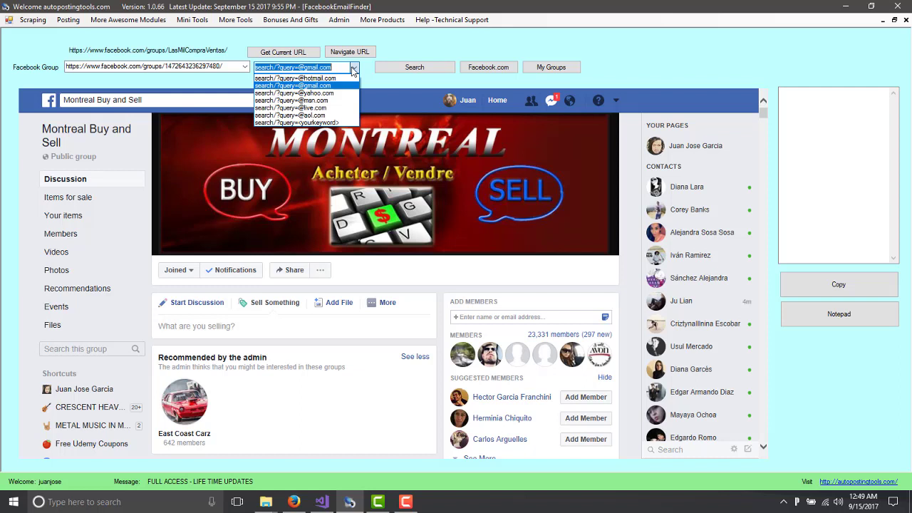
left_click(332, 122)
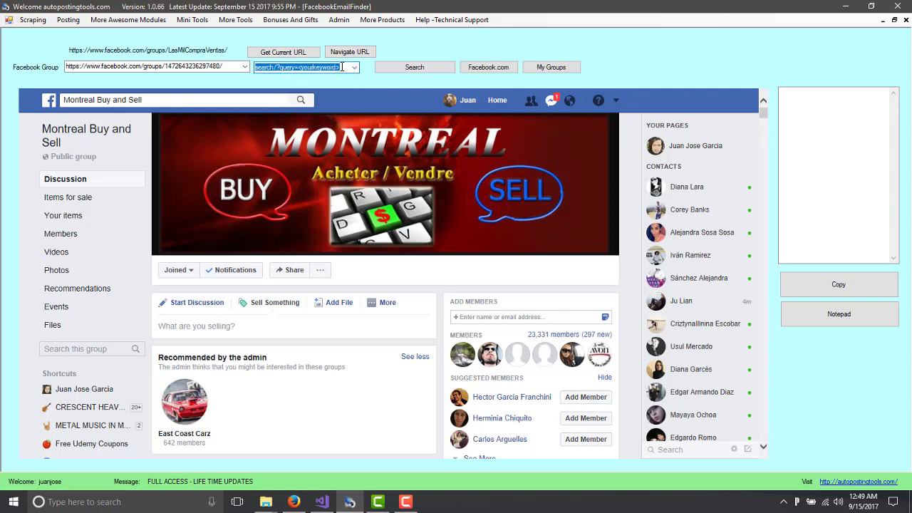
left_click_drag(340, 67, 299, 71)
type("@")
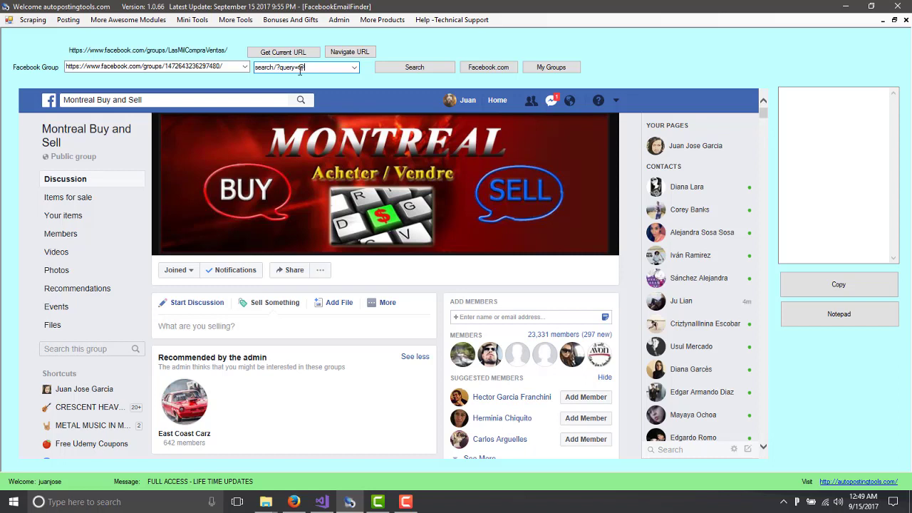
type("gmail.com")
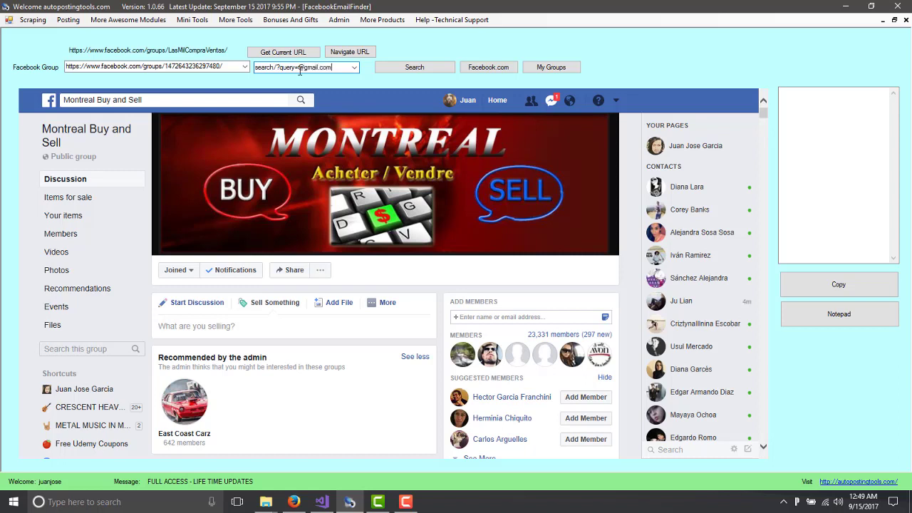
left_click(414, 67)
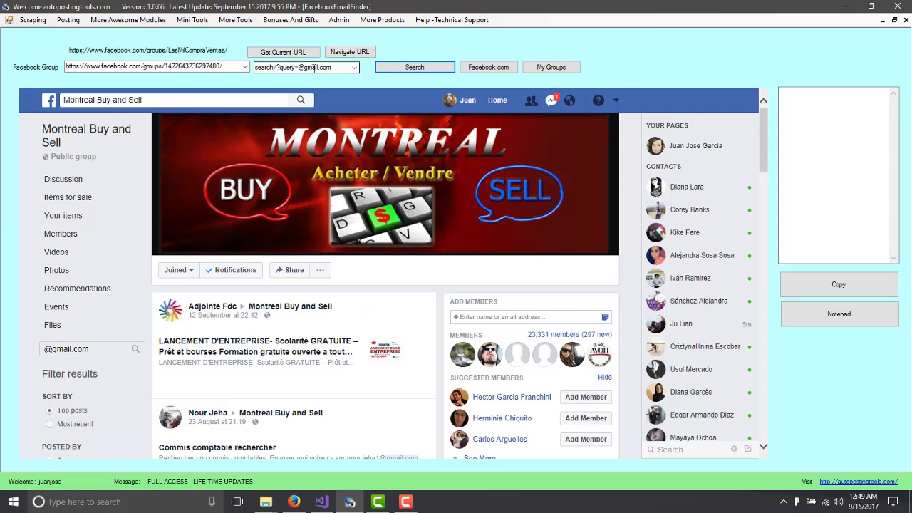
scroll(323, 292, "down", 2)
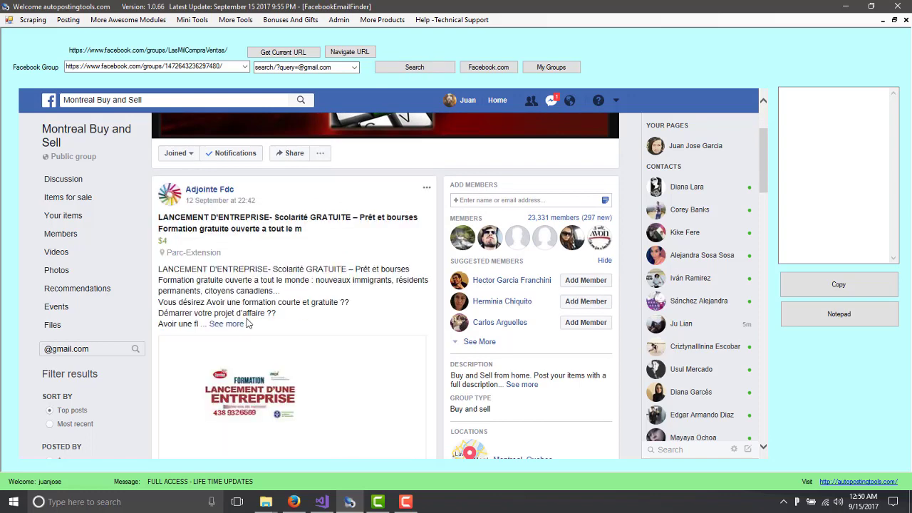
left_click(225, 325)
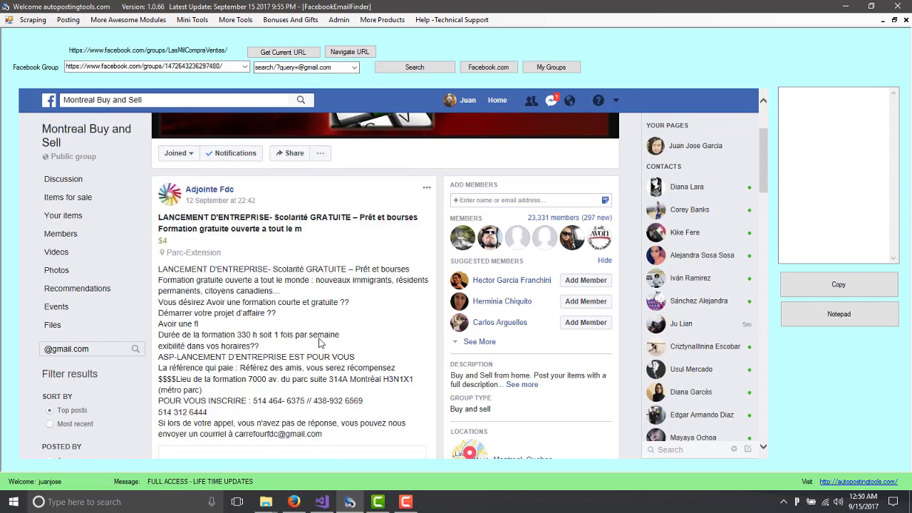
scroll(320, 339, "down", 1)
left_click_drag(323, 328, 238, 328)
key("ctrl+c")
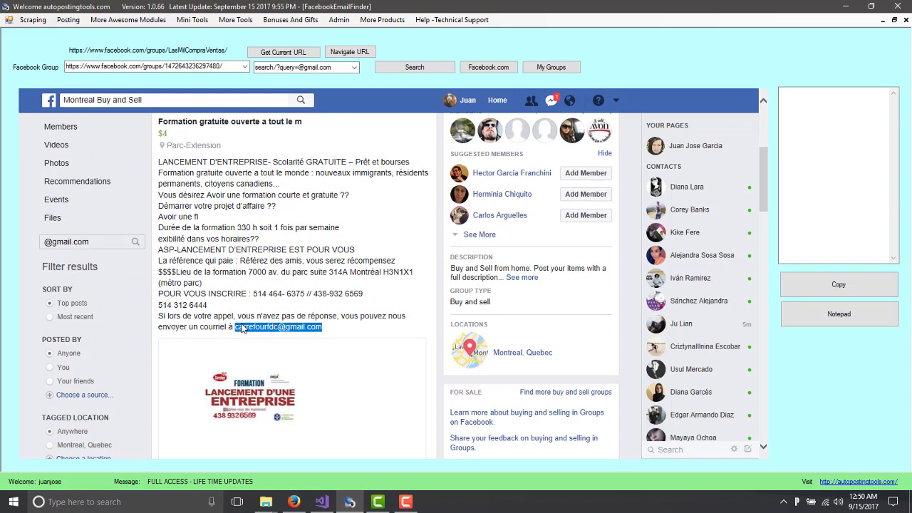
left_click(855, 166)
key("ctrl+v")
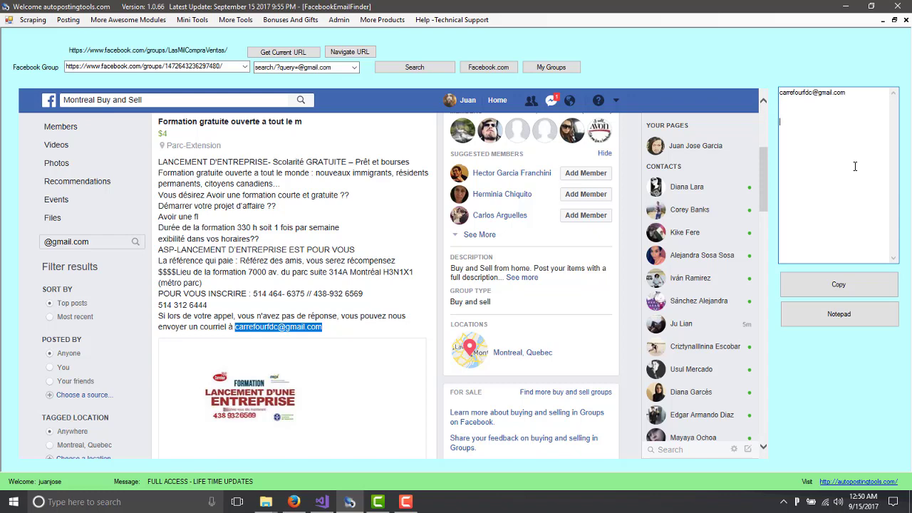
Add the email from the accountant job post as the second address.
left_click(332, 265)
scroll(331, 265, "down", 3)
scroll(331, 265, "down", 3)
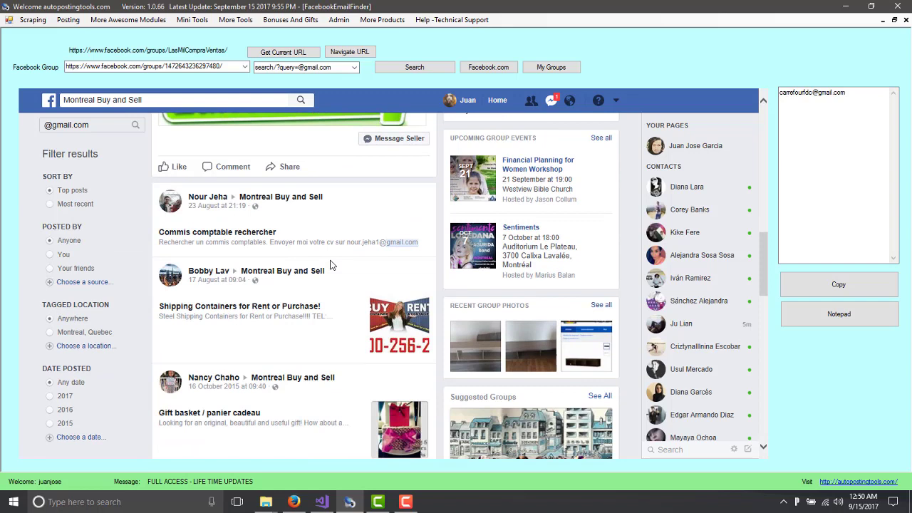
left_click(358, 244)
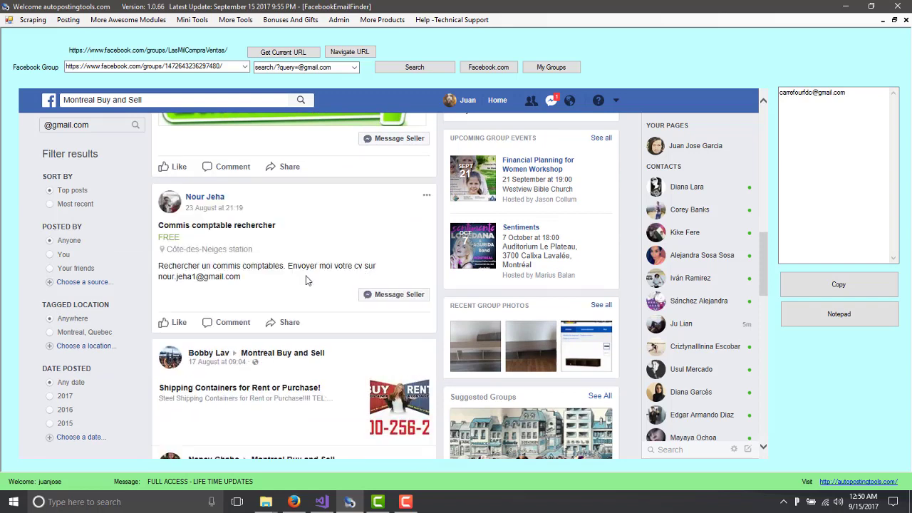
left_click_drag(241, 277, 161, 279)
key("ctrl+c")
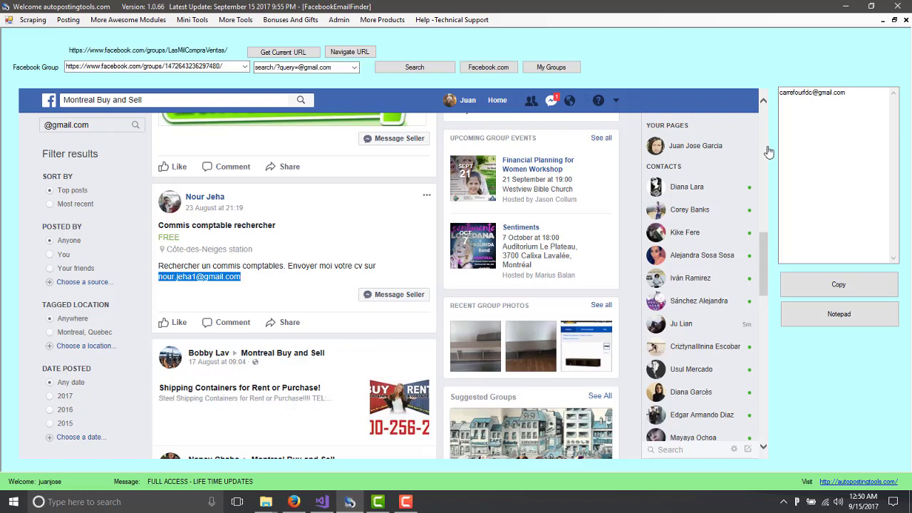
left_click(799, 101)
key("ctrl+v")
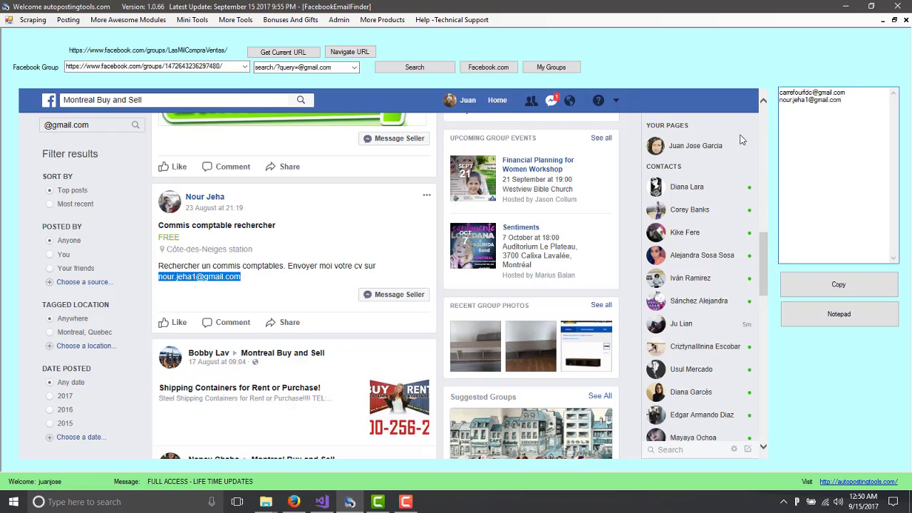
Add the shipping containers post's email as the third address.
scroll(295, 356, "down", 3)
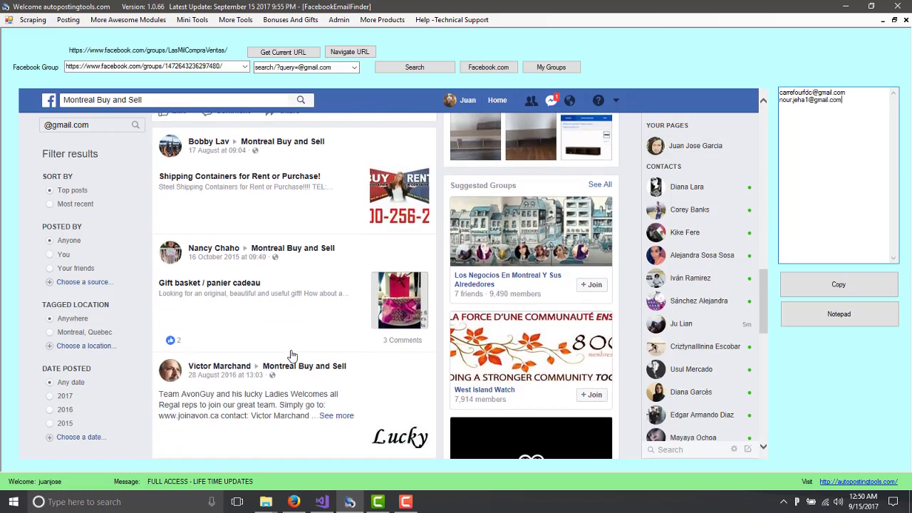
left_click(198, 206)
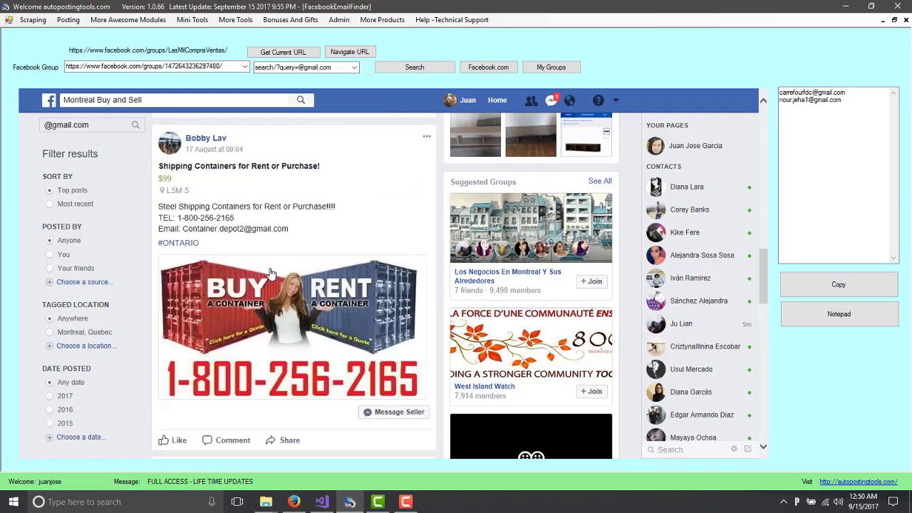
left_click_drag(289, 236, 199, 242)
key("ctrl+c")
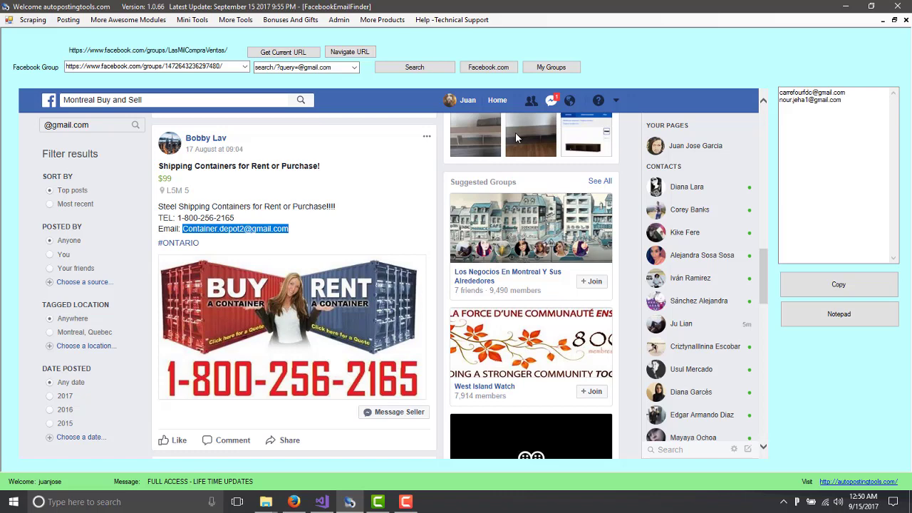
left_click(817, 112)
key("ctrl+v")
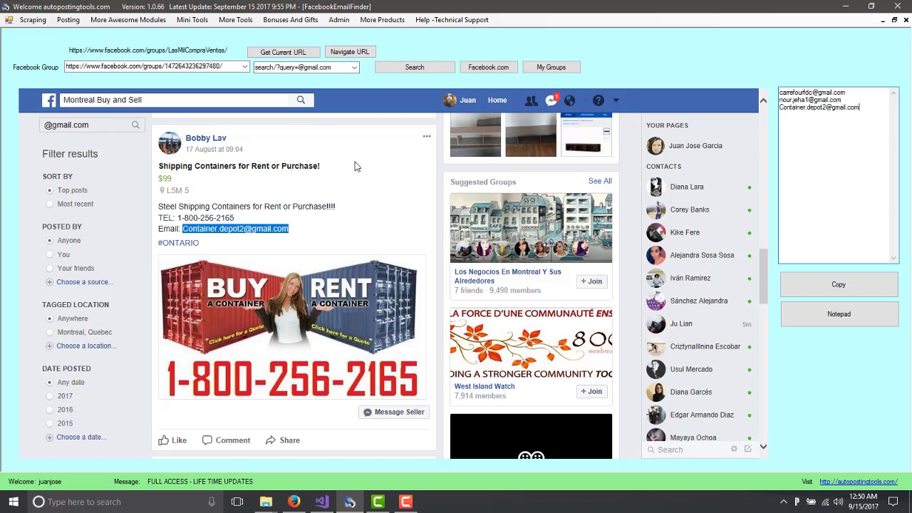
left_click(354, 67)
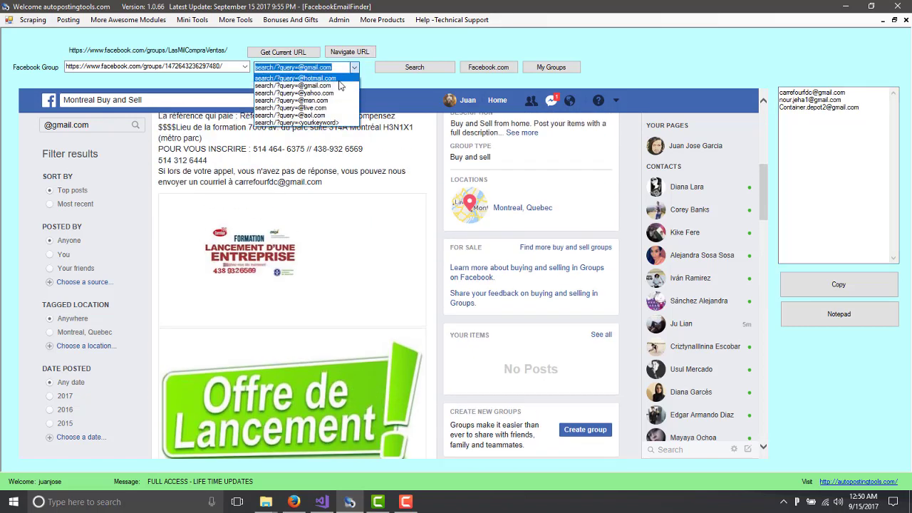
left_click(339, 80)
left_click(417, 66)
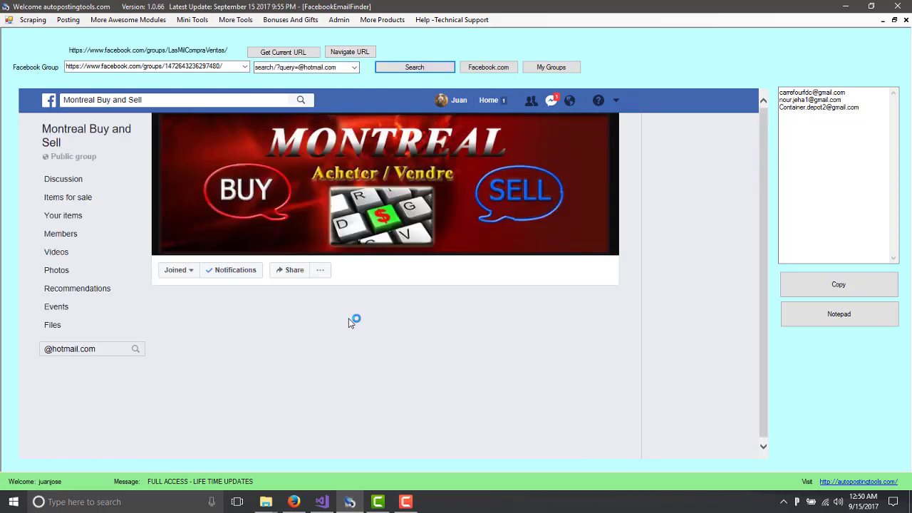
scroll(349, 321, "down", 5)
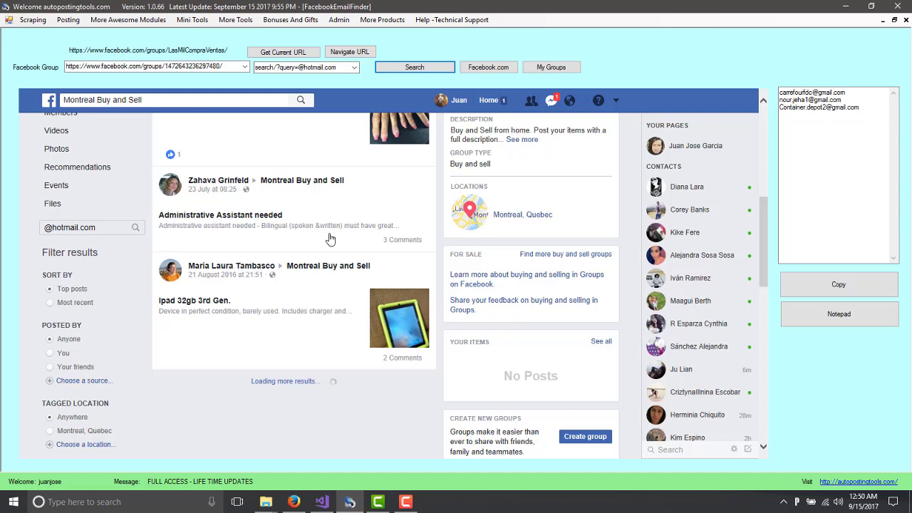
left_click(330, 239)
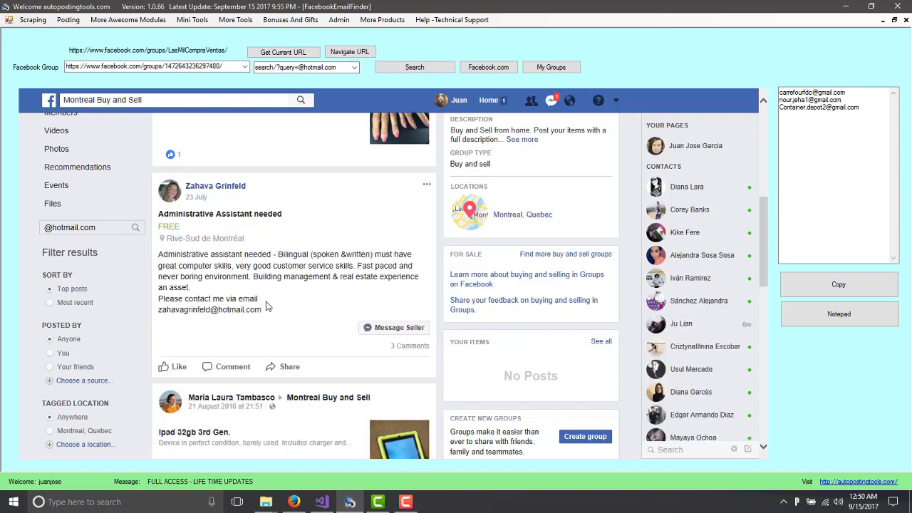
left_click_drag(263, 312, 176, 315)
key("ctrl+c")
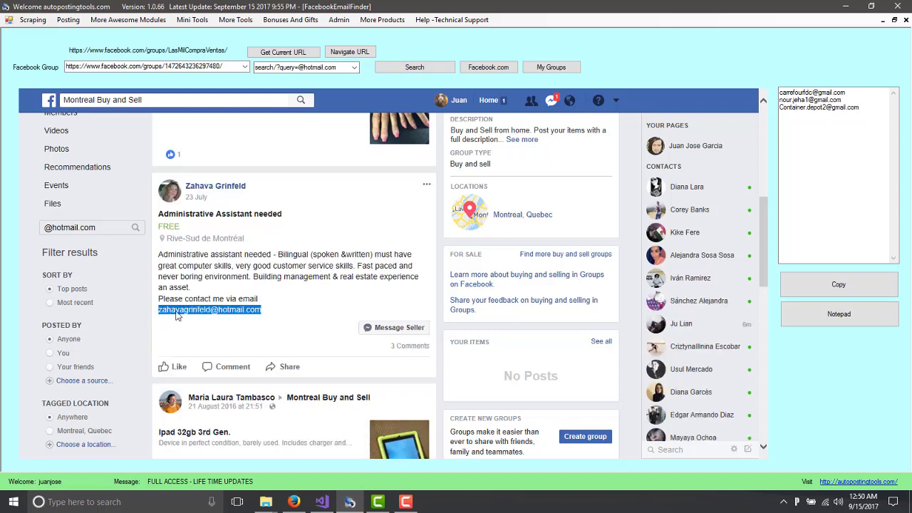
left_click(868, 115)
key("ctrl+v")
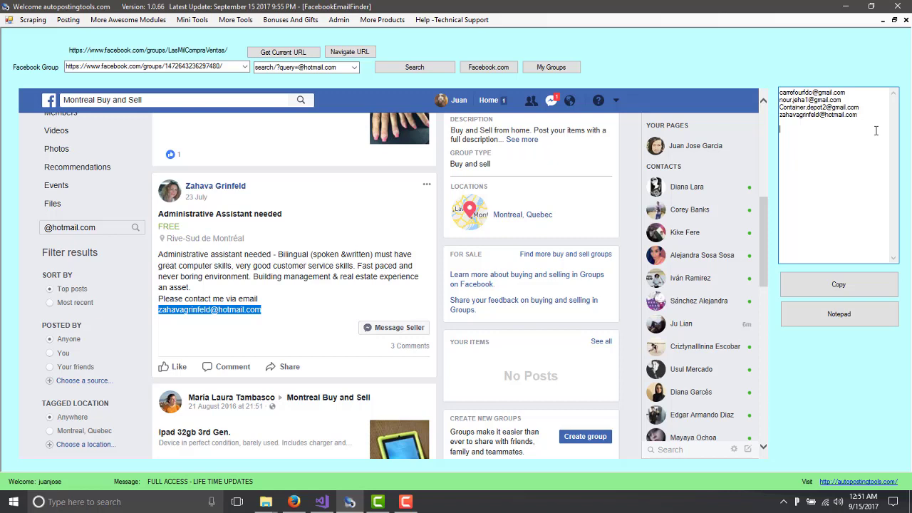
Copy all four collected emails and paste them into a new Notepad document.
left_click_drag(876, 130, 781, 92)
key("ctrl+c")
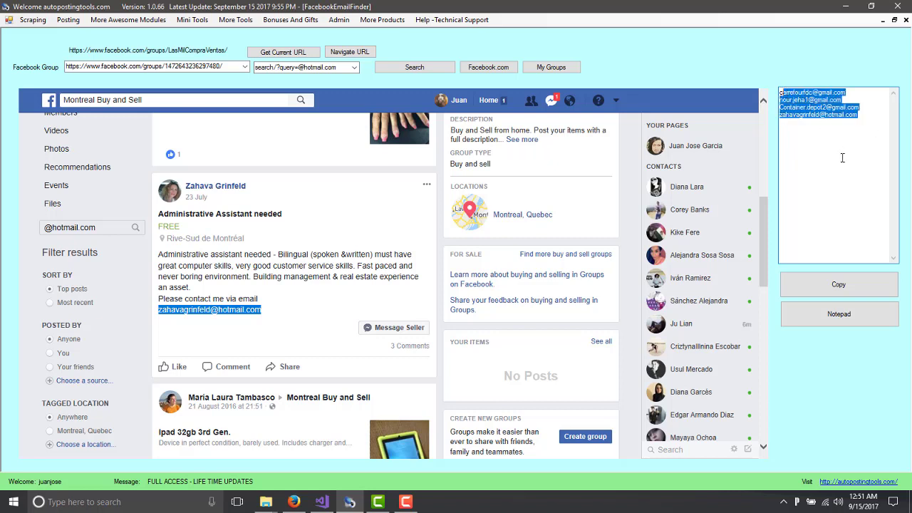
left_click(831, 163)
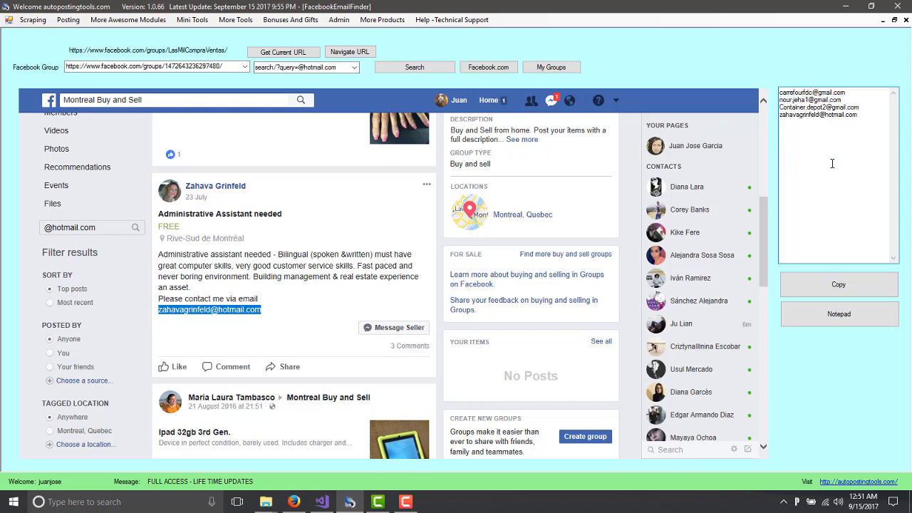
left_click(837, 285)
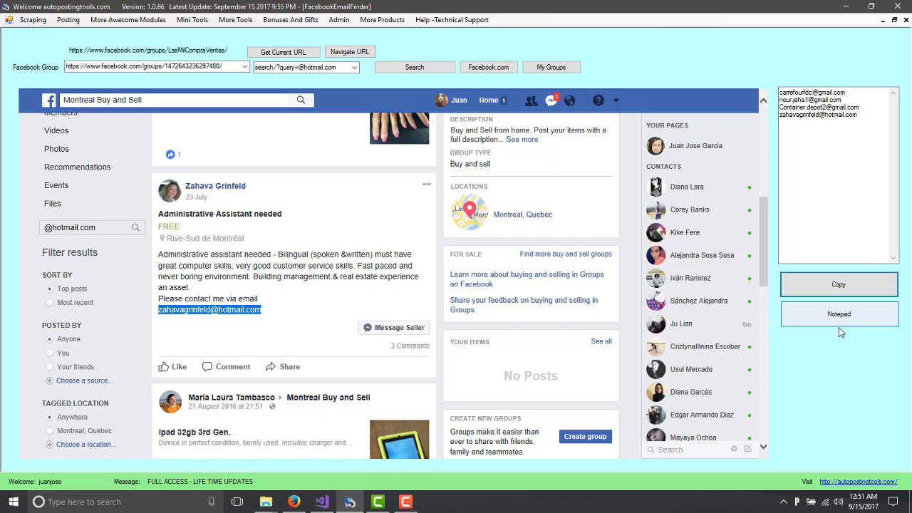
left_click(839, 329)
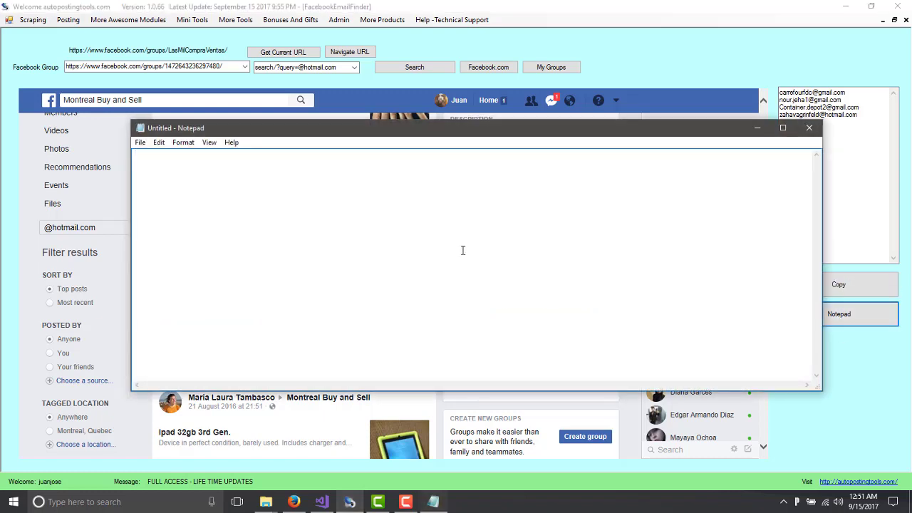
key("ctrl+v")
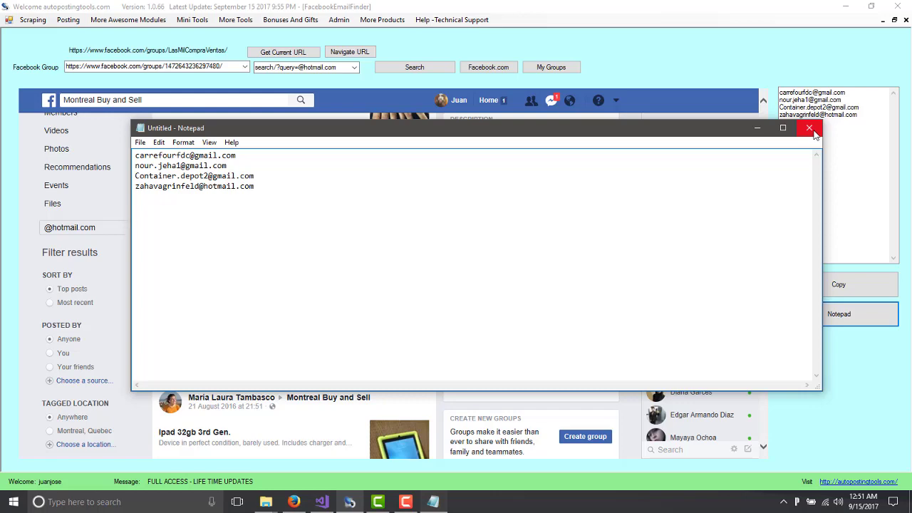
Minimize Notepad and return the finder browser to the My Groups page.
left_click(756, 128)
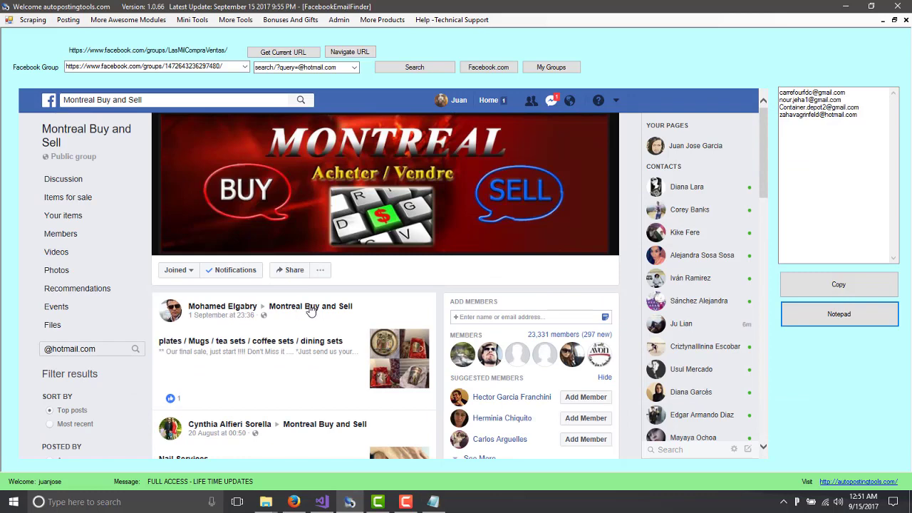
mouse_move(313, 307)
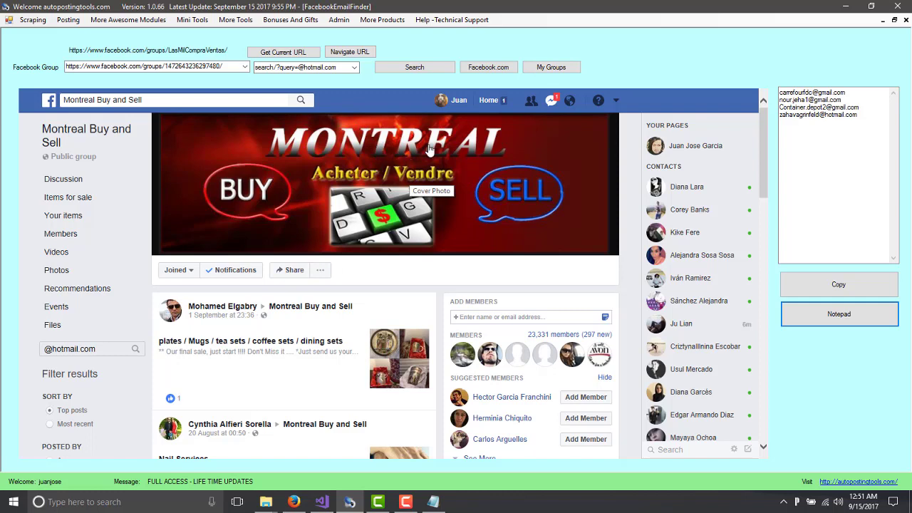
left_click(547, 70)
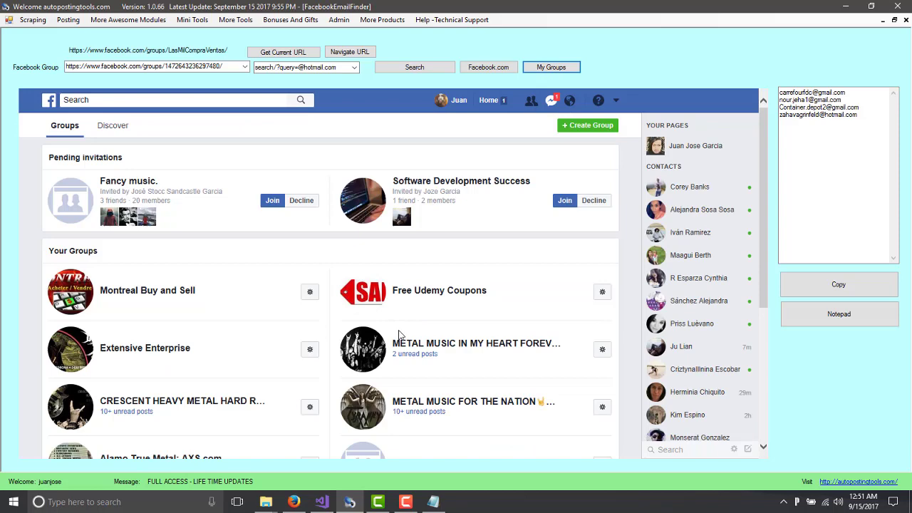
left_click(433, 344)
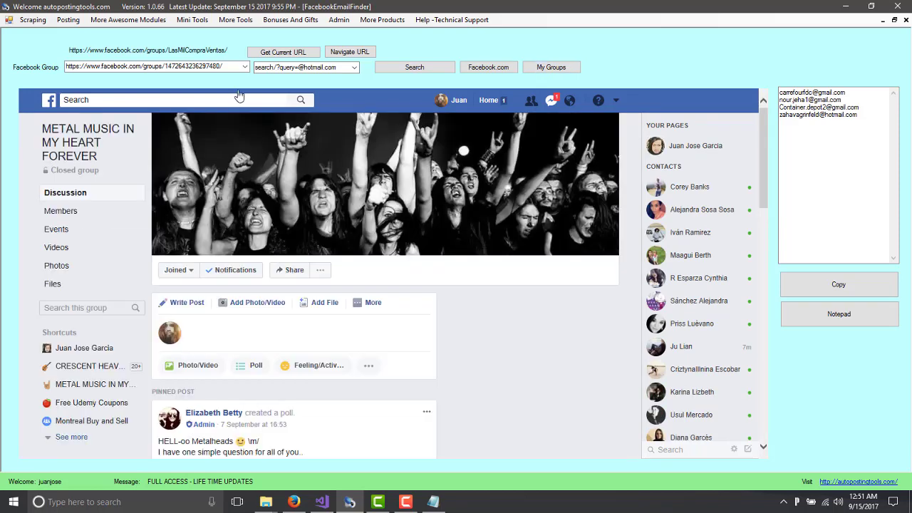
left_click(283, 52)
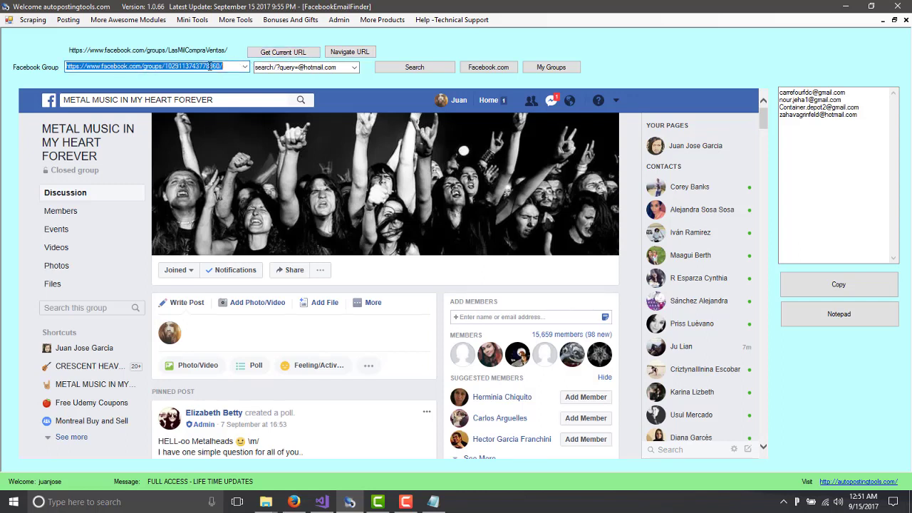
left_click(390, 69)
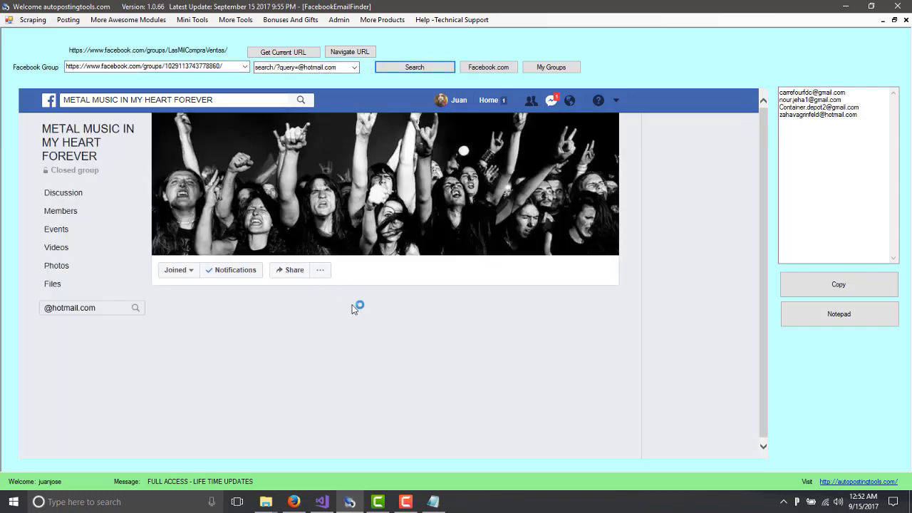
scroll(358, 350, "down", 1)
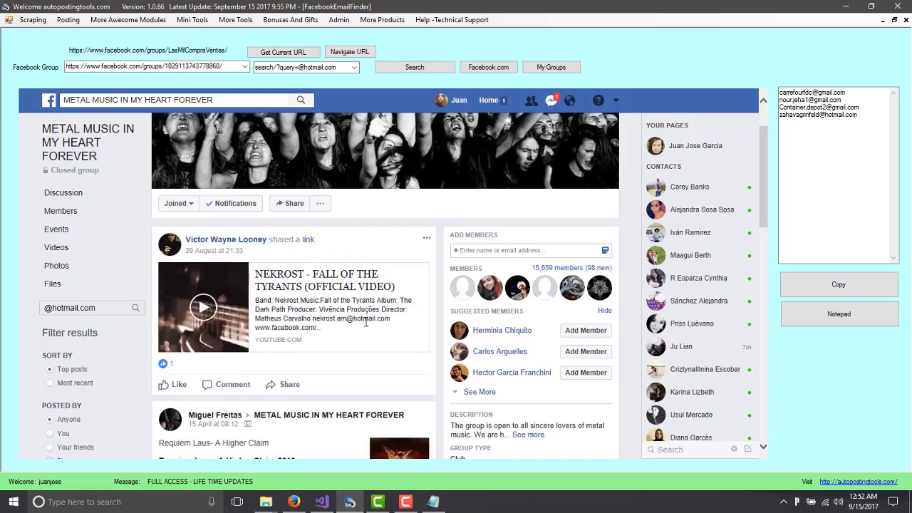
left_click_drag(390, 322, 312, 319)
key("ctrl+c")
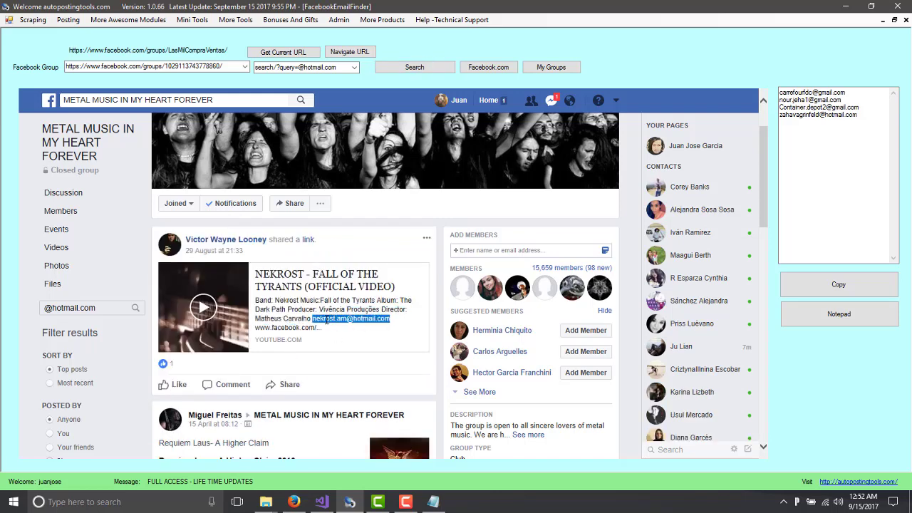
left_click(869, 150)
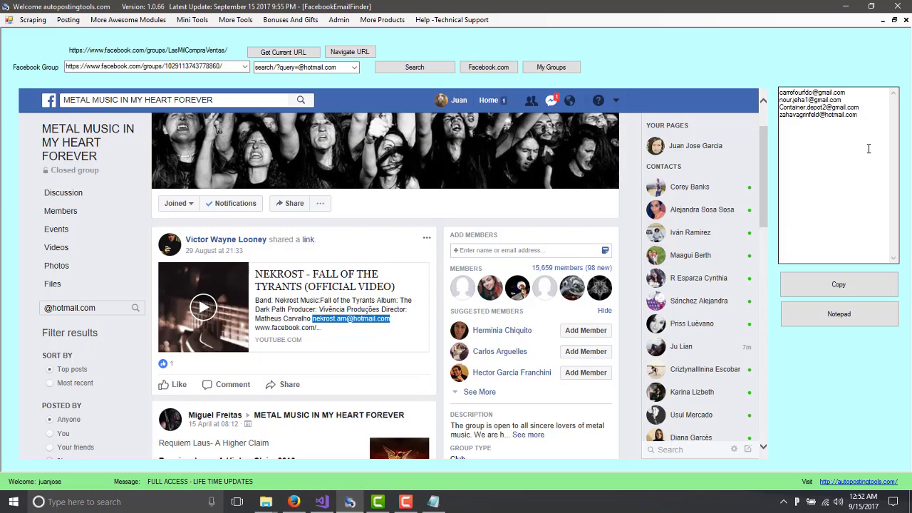
key("ctrl+v")
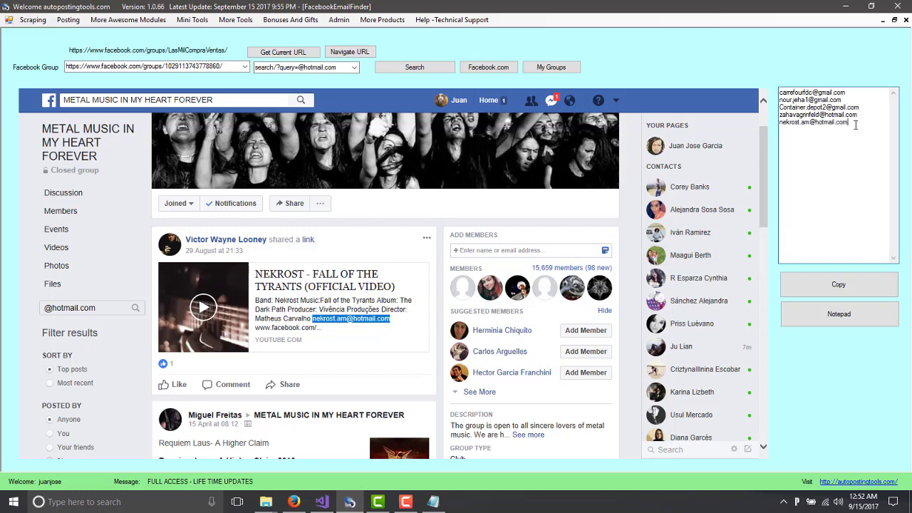
left_click(244, 67)
left_click(246, 70)
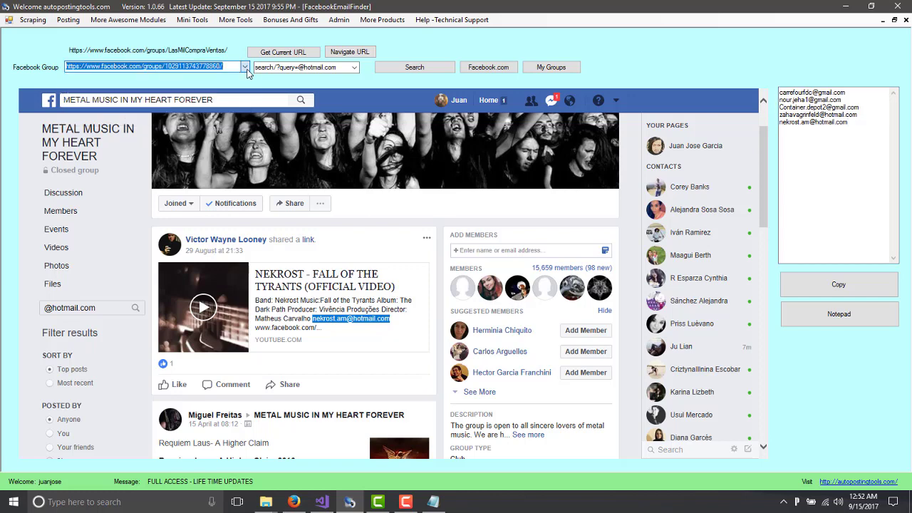
key("BackSpace")
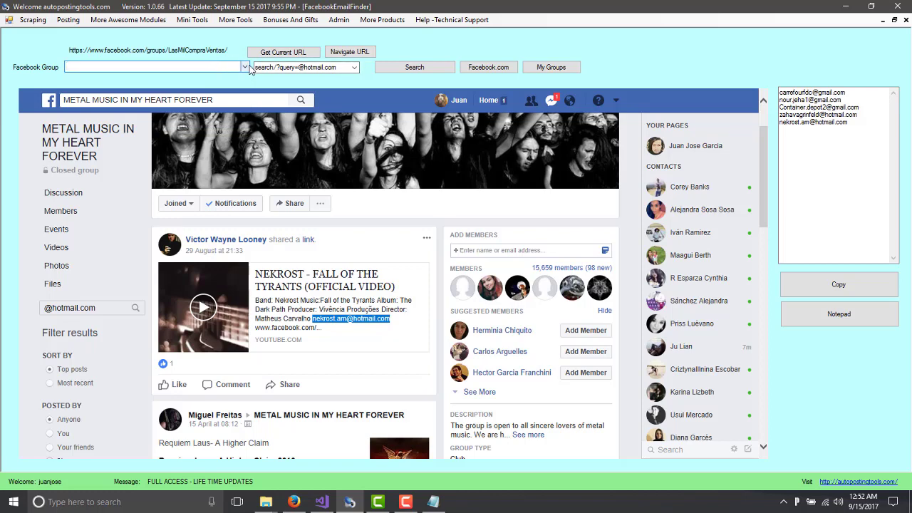
left_click(245, 67)
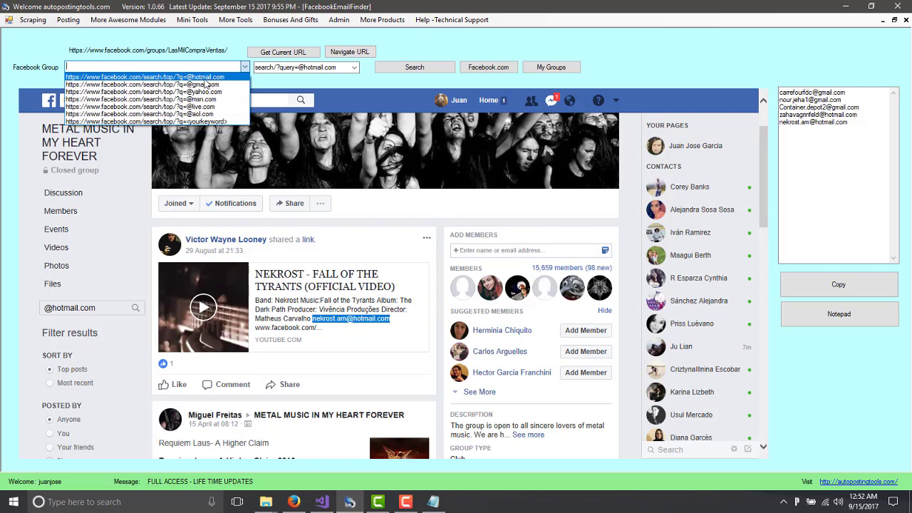
left_click(205, 80)
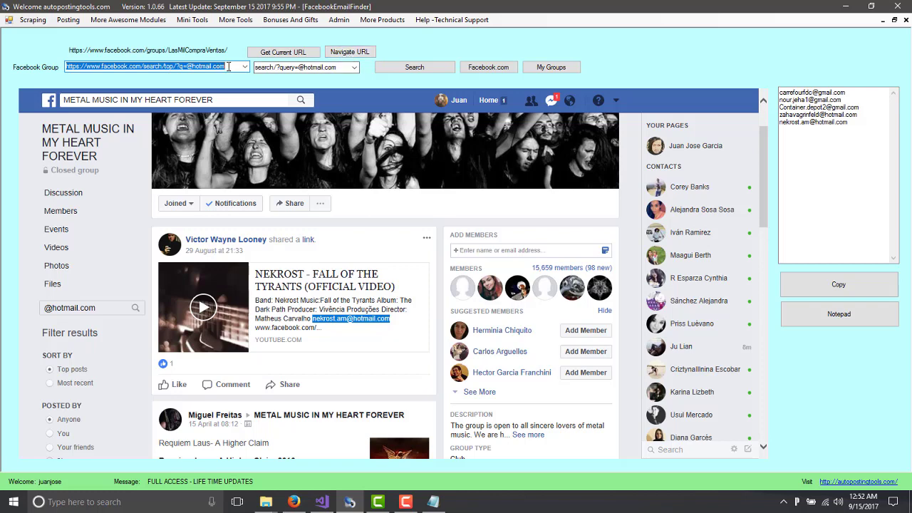
left_click_drag(228, 66, 63, 66)
left_click(273, 66)
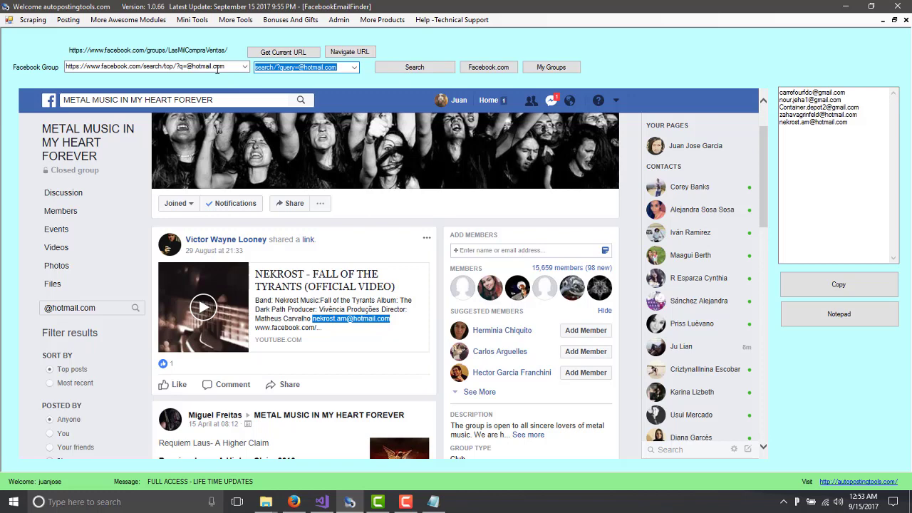
left_click(353, 54)
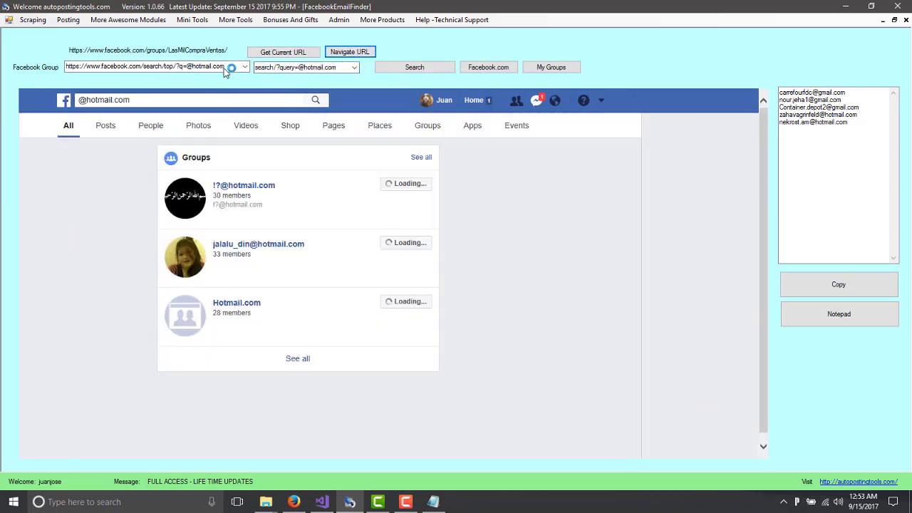
scroll(337, 279, "down", 5)
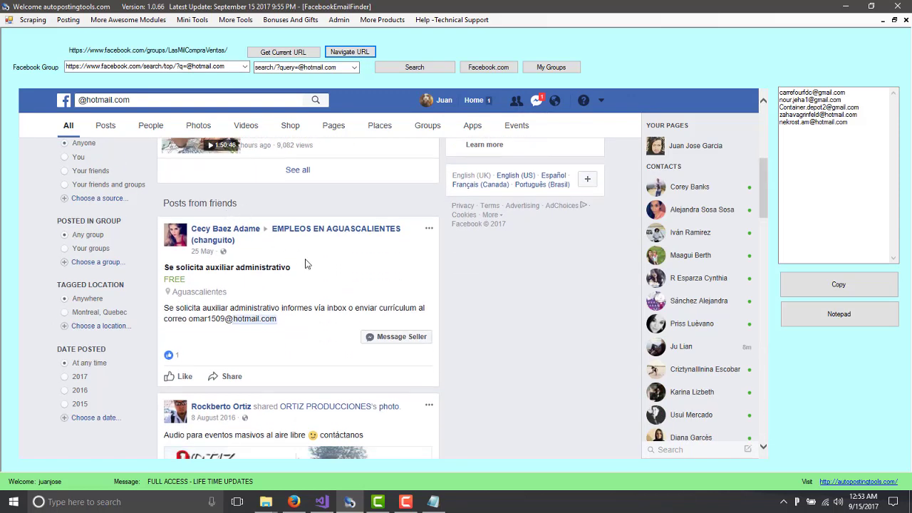
left_click_drag(278, 321, 188, 320)
key("ctrl+c")
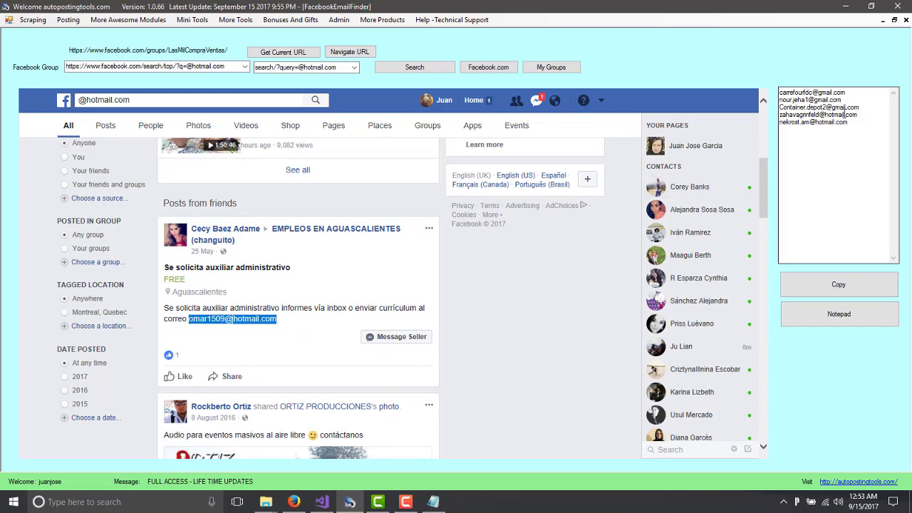
left_click(826, 134)
key("ctrl+v")
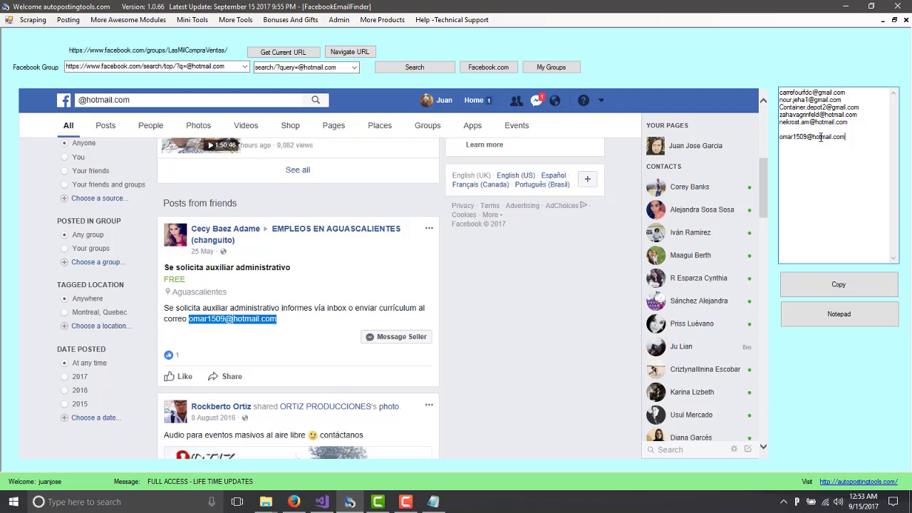
Add the booking post's hotmail address to the email list.
scroll(282, 405, "down", 5)
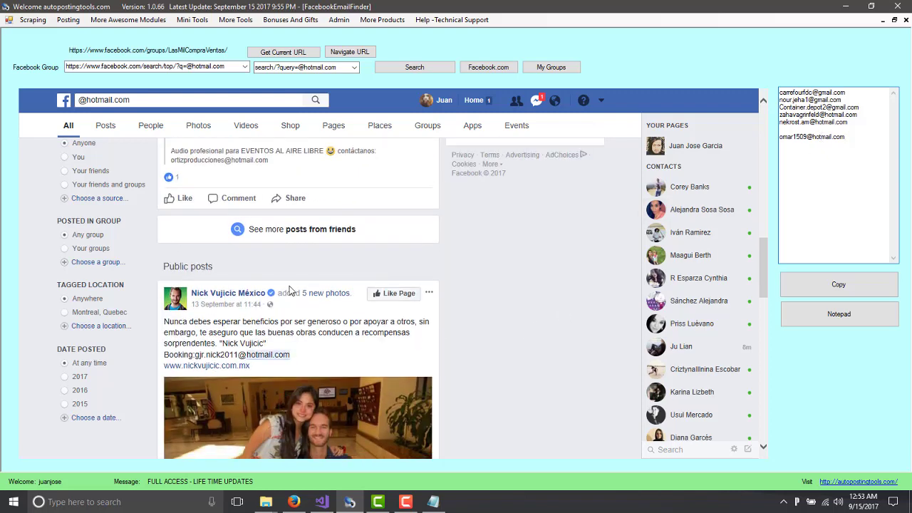
scroll(290, 290, "down", 1)
left_click_drag(292, 286, 197, 288)
key("ctrl+c")
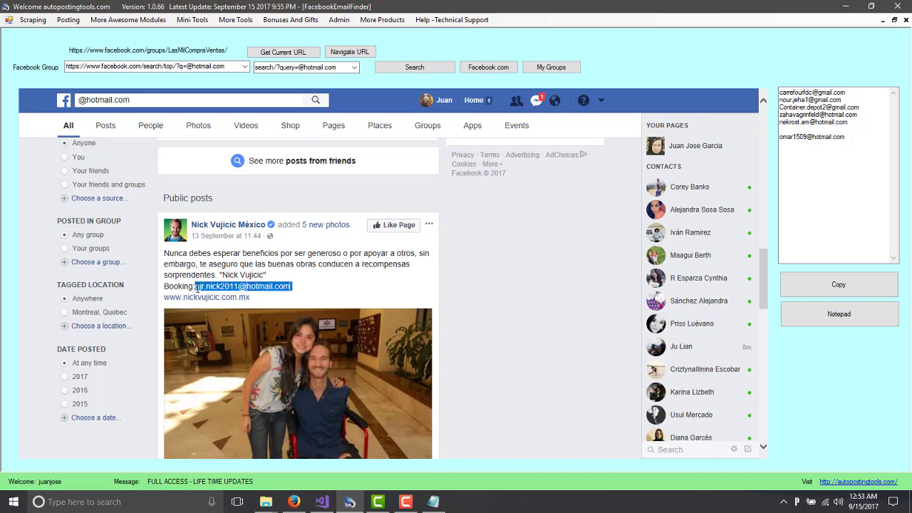
left_click(799, 129)
key("ctrl+v")
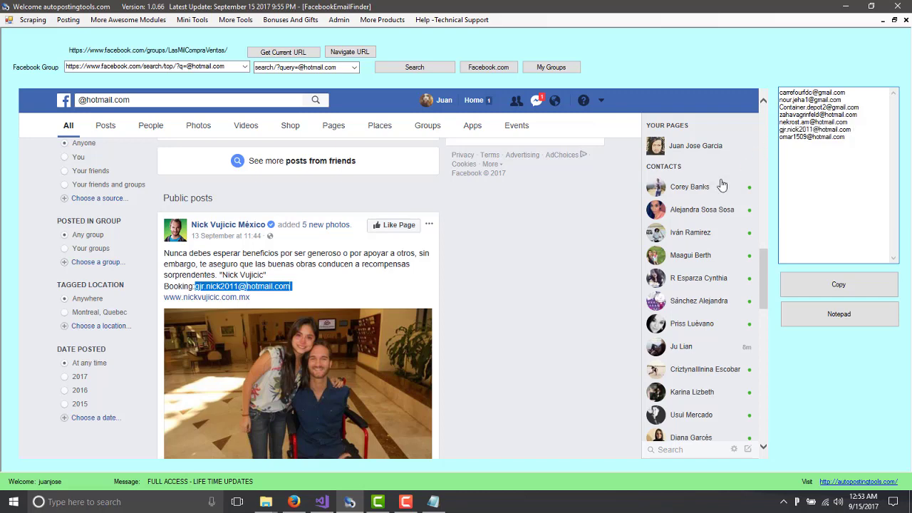
Add the tattoo appointments post's hotmail address, bringing the list to eight.
left_click(401, 288)
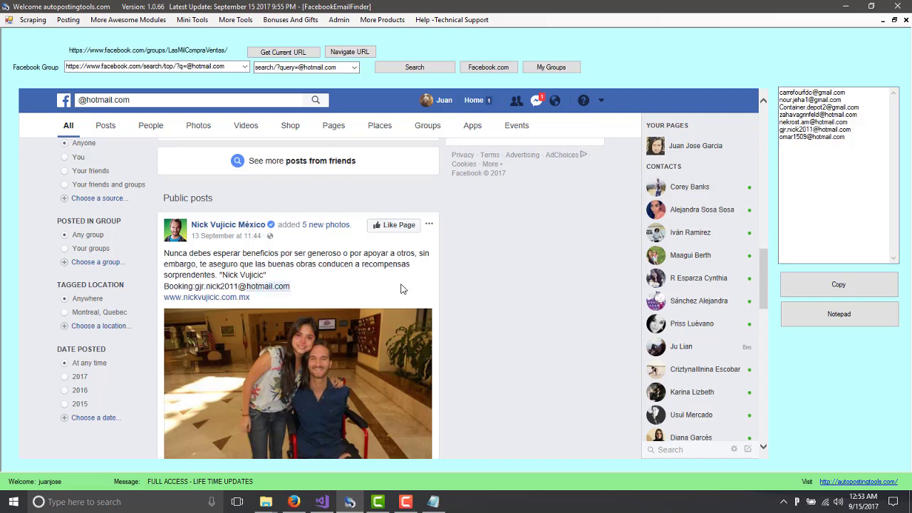
scroll(401, 289, "down", 6)
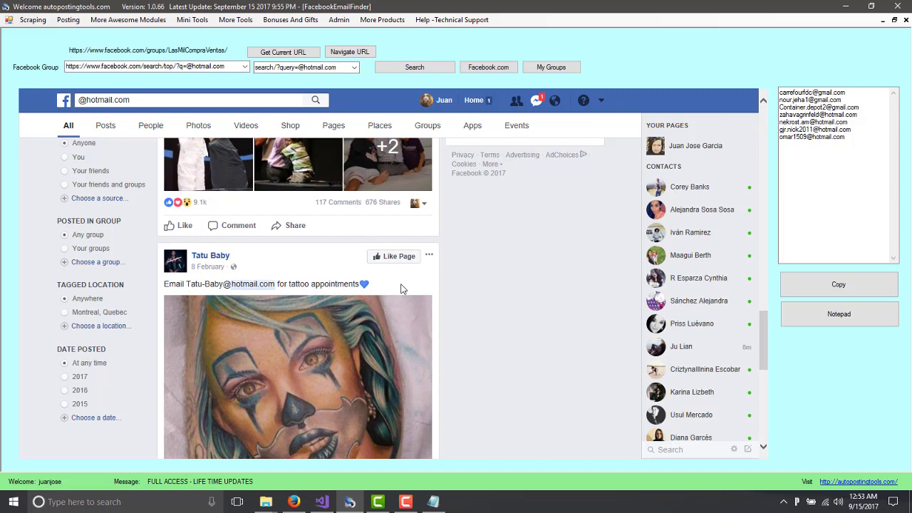
scroll(401, 288, "down", 1)
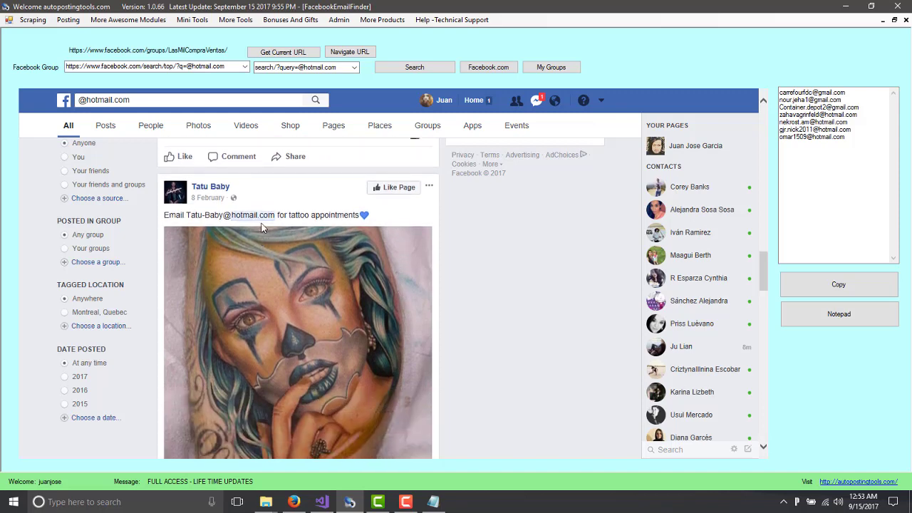
left_click_drag(287, 215, 337, 221)
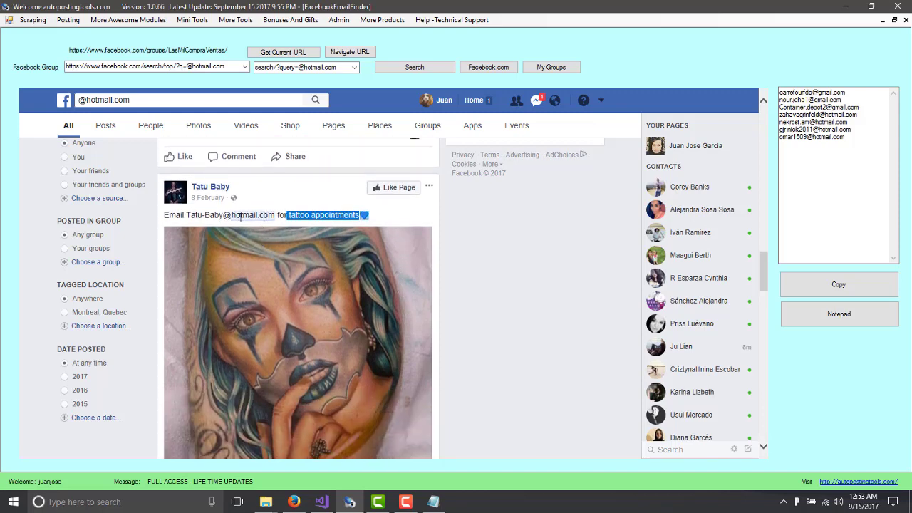
left_click_drag(275, 214, 186, 215)
key("ctrl+c")
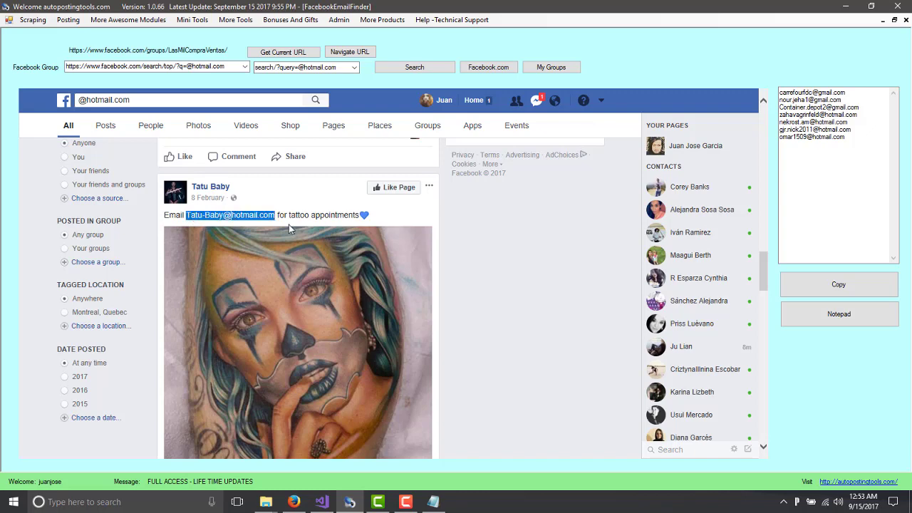
left_click(817, 145)
key("ctrl+v")
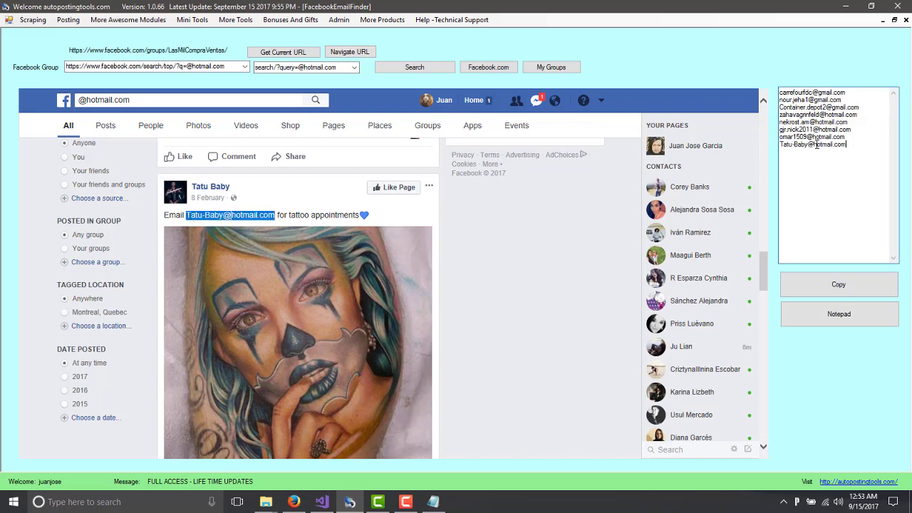
left_click(450, 382)
scroll(449, 384, "down", 6)
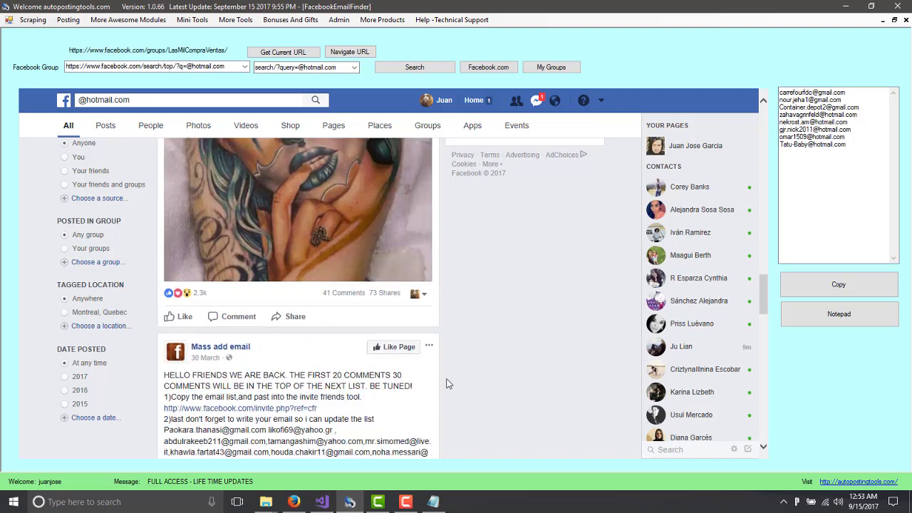
scroll(447, 384, "down", 3)
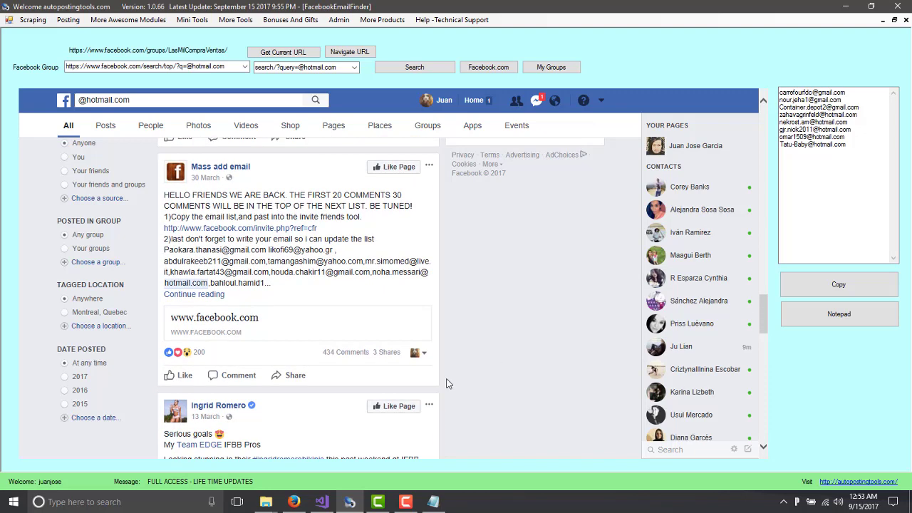
scroll(446, 384, "down", 5)
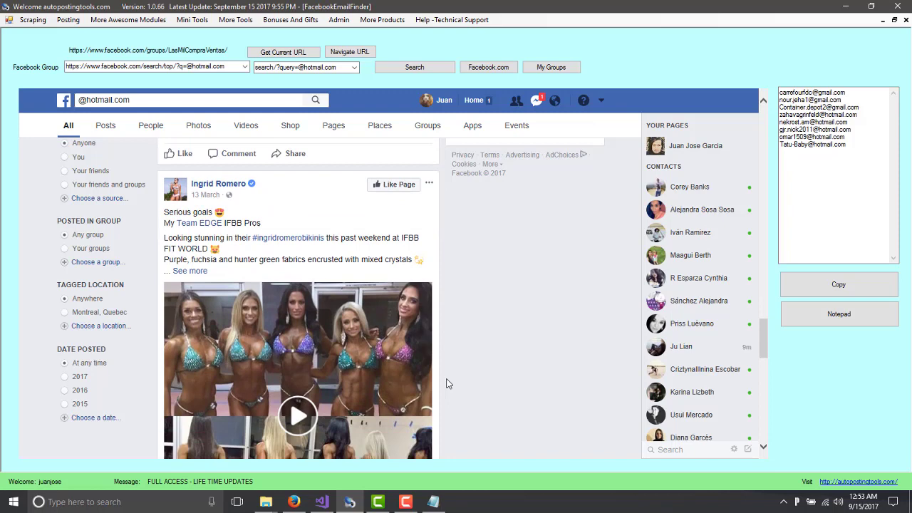
scroll(446, 384, "down", 4)
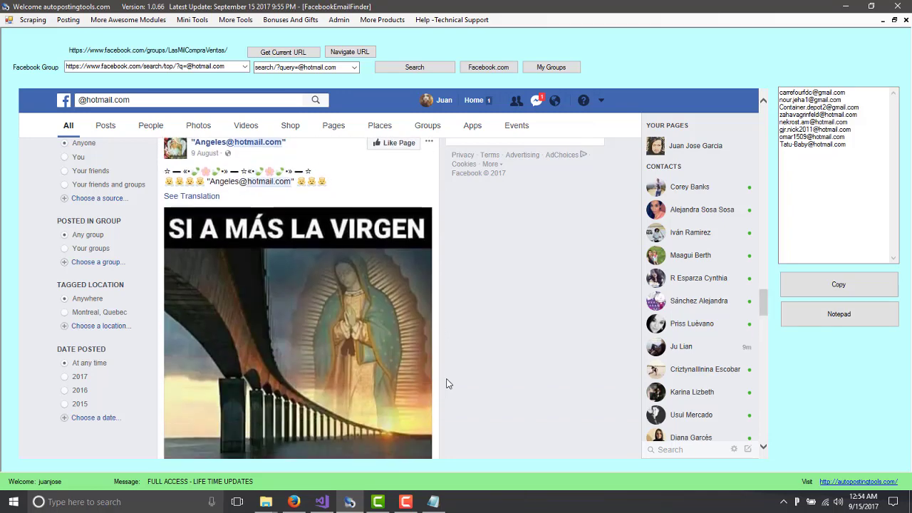
scroll(446, 384, "down", 6)
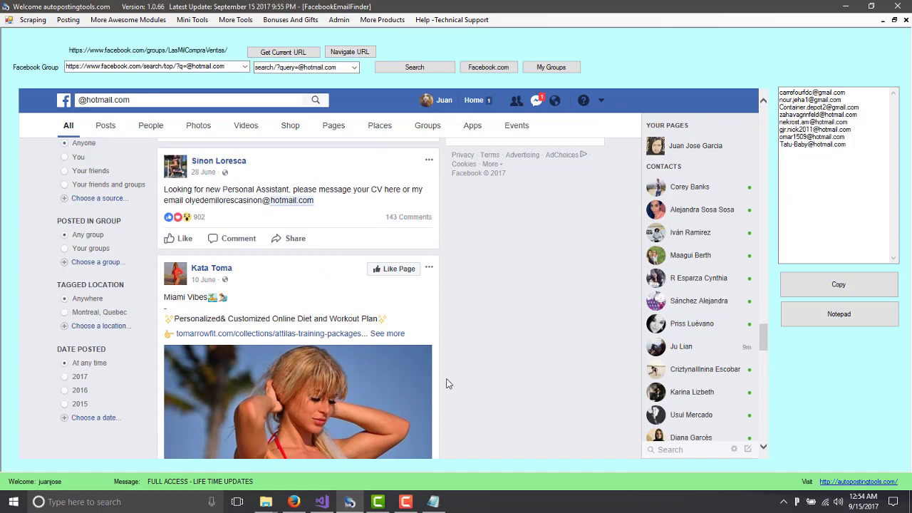
scroll(447, 384, "down", 5)
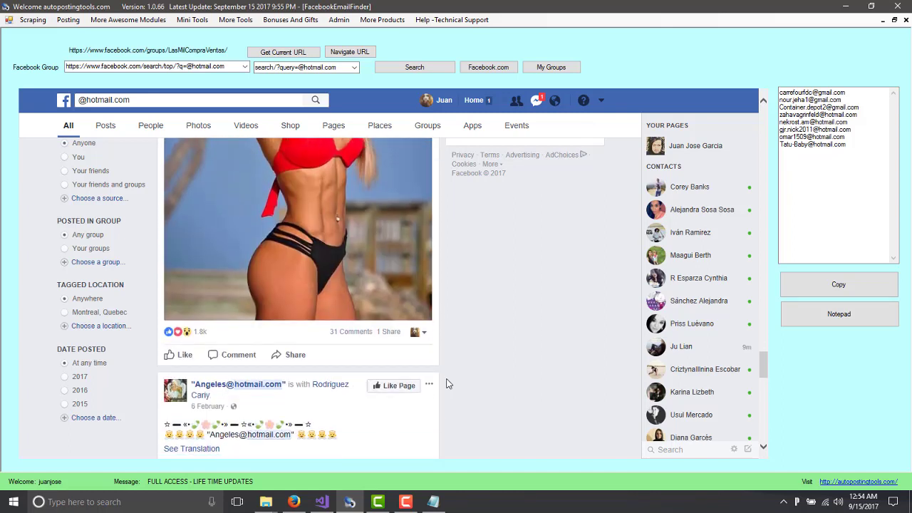